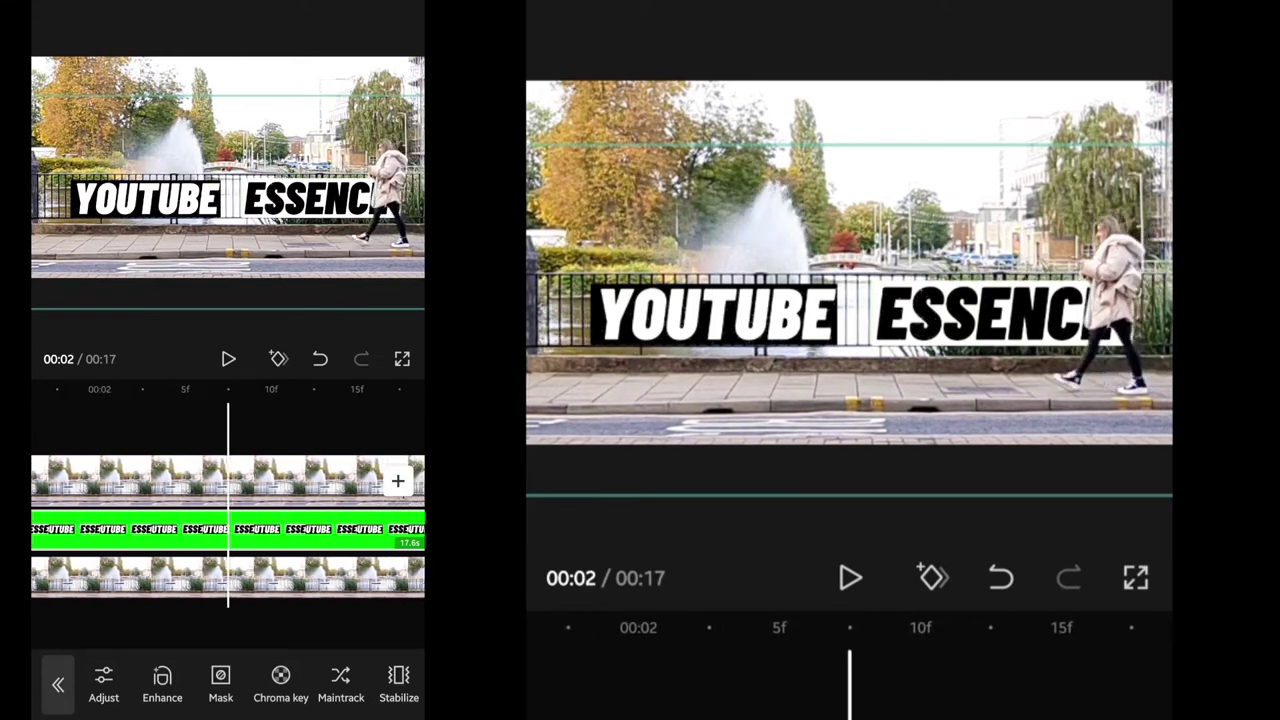
Scrub frame by frame from 00:02 past 00:04, watching the woman walk in front of ESSENCE
{"action": "left_click_drag", "start_coordinate": [290, 528], "coordinate": [205, 528]}
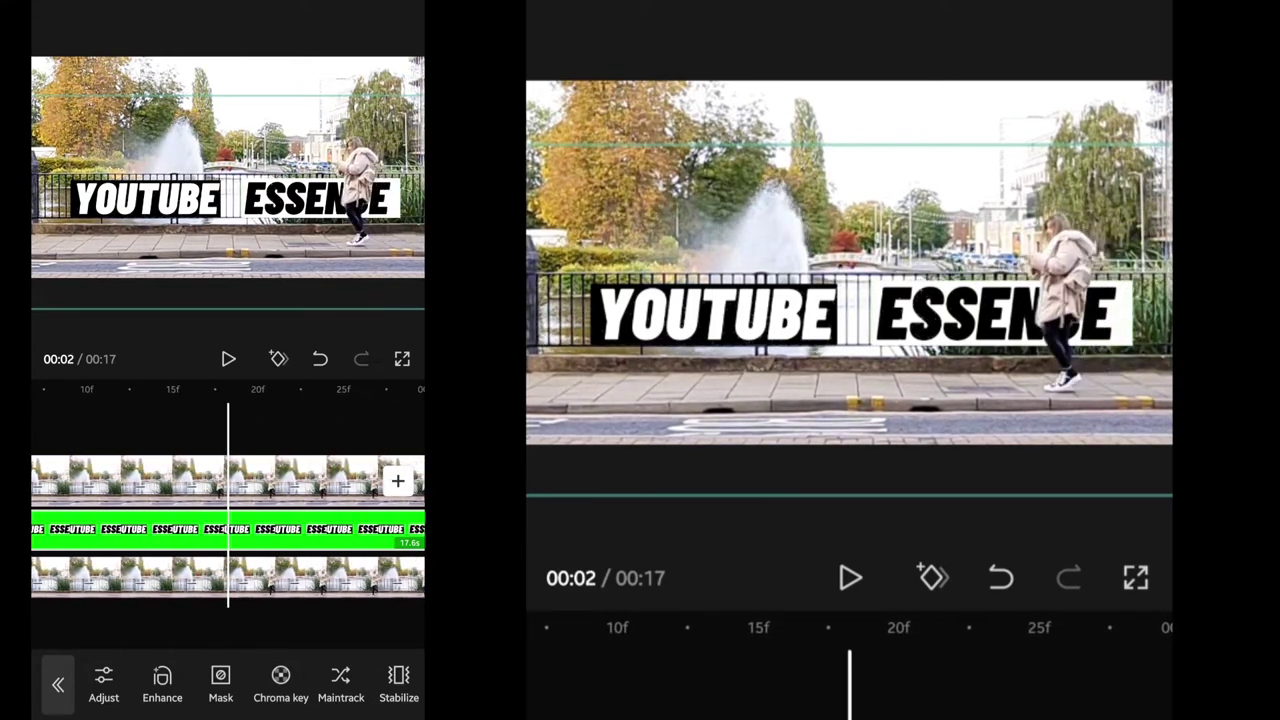
{"action": "left_click_drag", "start_coordinate": [290, 528], "coordinate": [188, 528]}
{"action": "left_click_drag", "start_coordinate": [300, 528], "coordinate": [190, 528]}
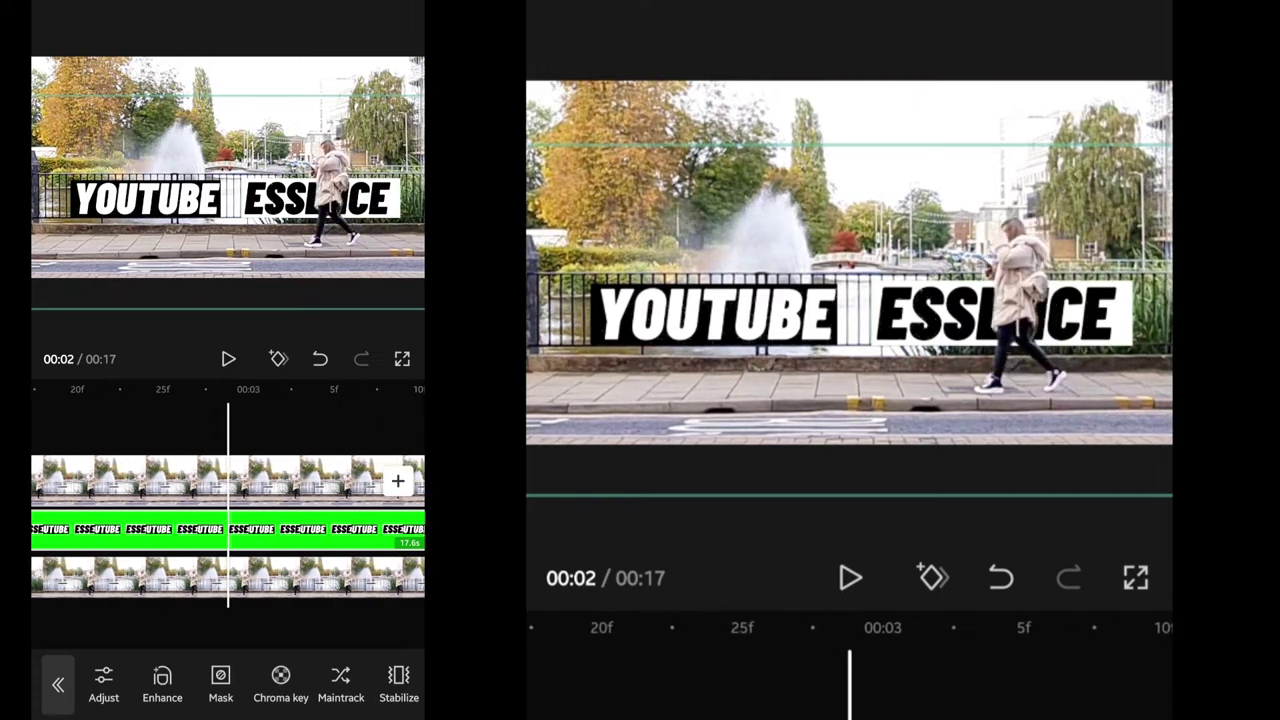
{"action": "left_click_drag", "start_coordinate": [290, 528], "coordinate": [195, 528]}
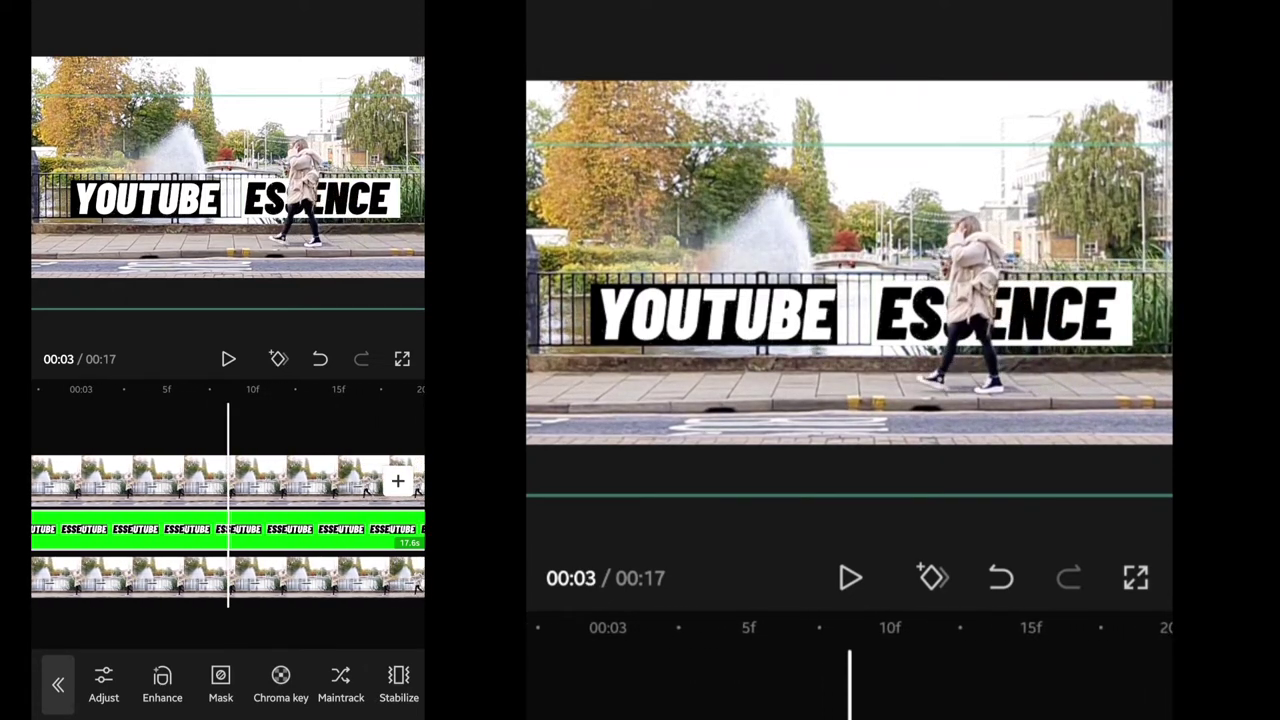
{"action": "left_click_drag", "start_coordinate": [290, 528], "coordinate": [178, 528]}
{"action": "left_click_drag", "start_coordinate": [290, 528], "coordinate": [187, 528]}
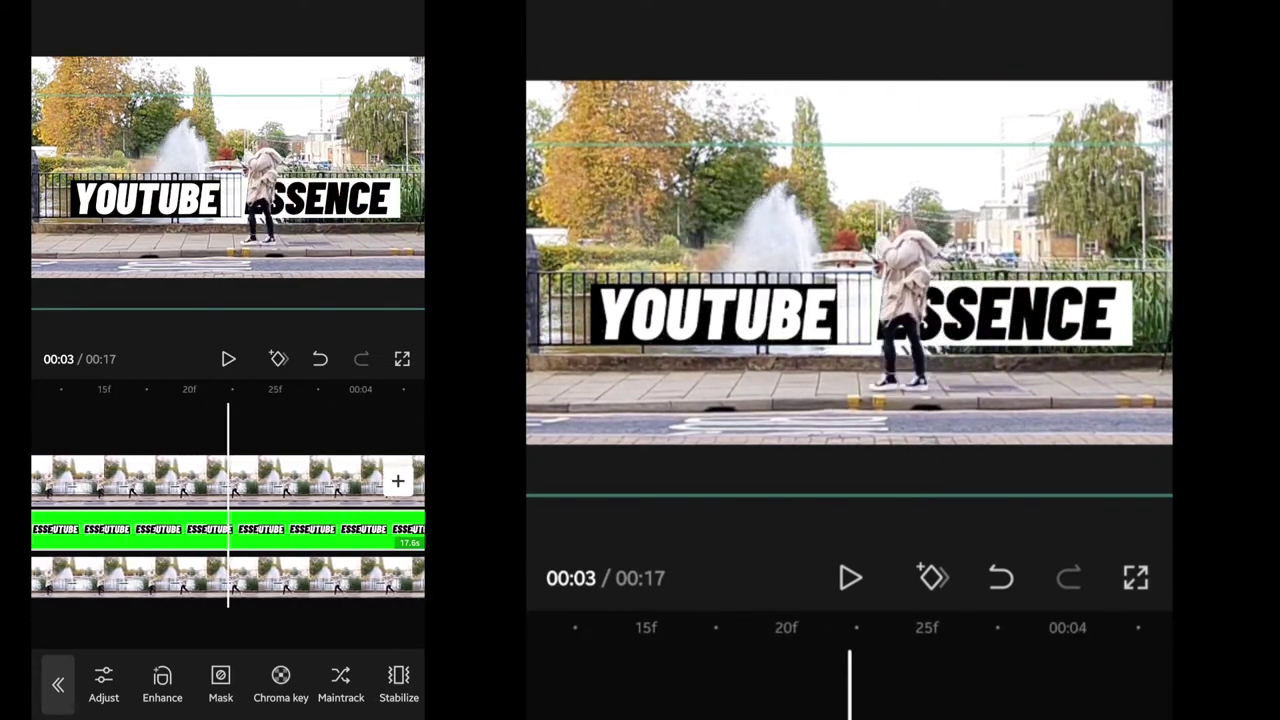
{"action": "left_click_drag", "start_coordinate": [290, 528], "coordinate": [178, 528]}
{"action": "left_click_drag", "start_coordinate": [290, 528], "coordinate": [208, 528]}
{"action": "mouse_move", "coordinate": [290, 528]}
{"action": "left_mouse_down"}
{"action": "mouse_move", "coordinate": [153, 528]}
{"action": "mouse_move", "coordinate": [275, 528]}
{"action": "left_mouse_up"}
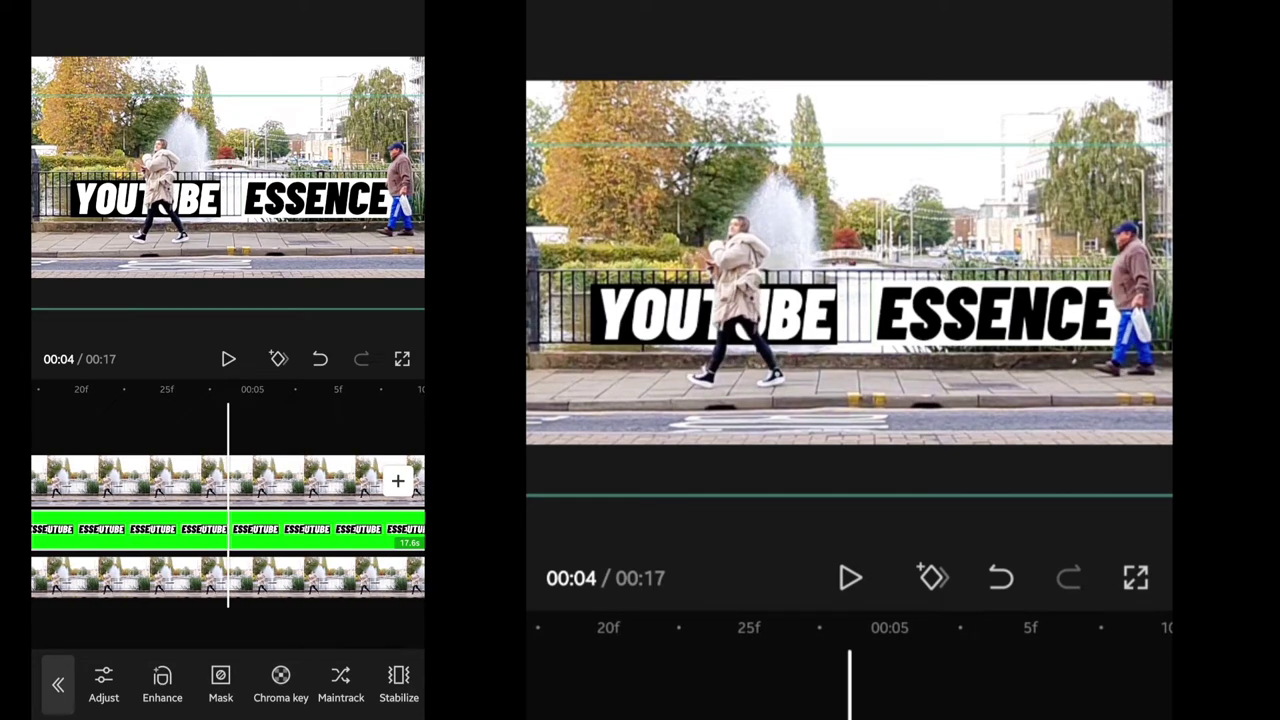
Place a Split mask edge on the man in blue trousers and keyframe it through 00:13
{"action": "left_click", "coordinate": [220, 685]}
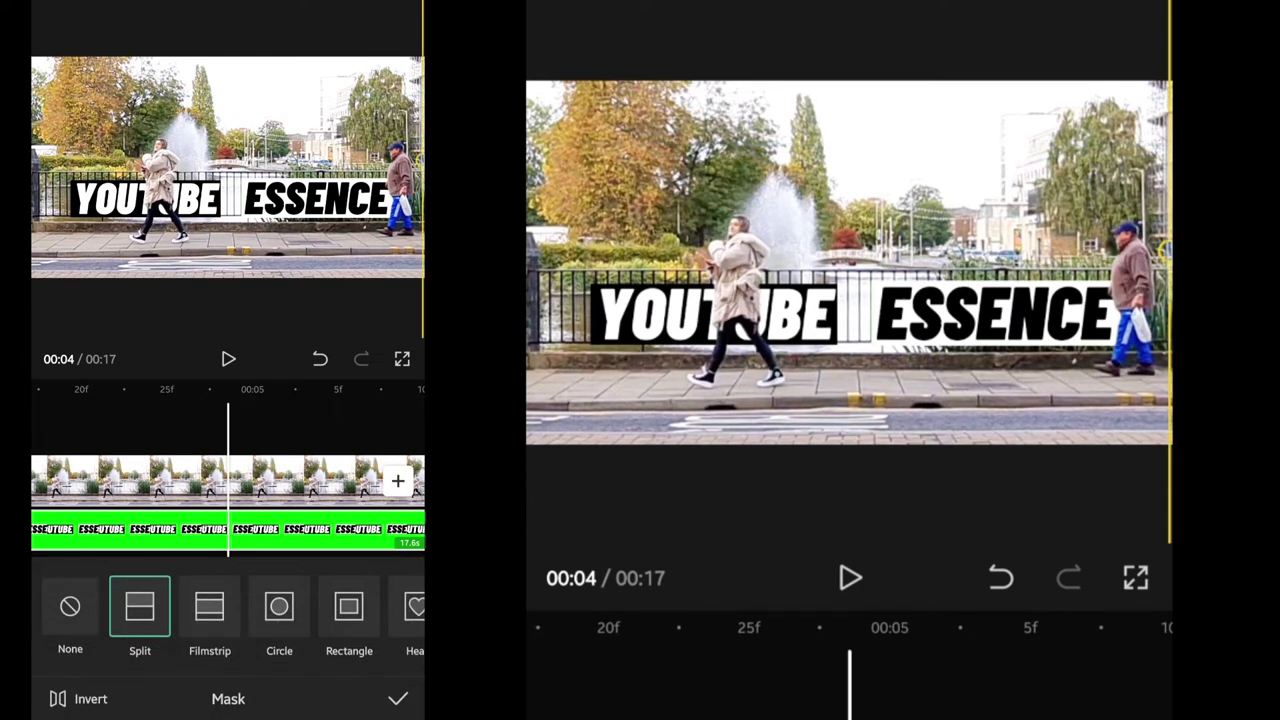
{"action": "left_click", "coordinate": [398, 698]}
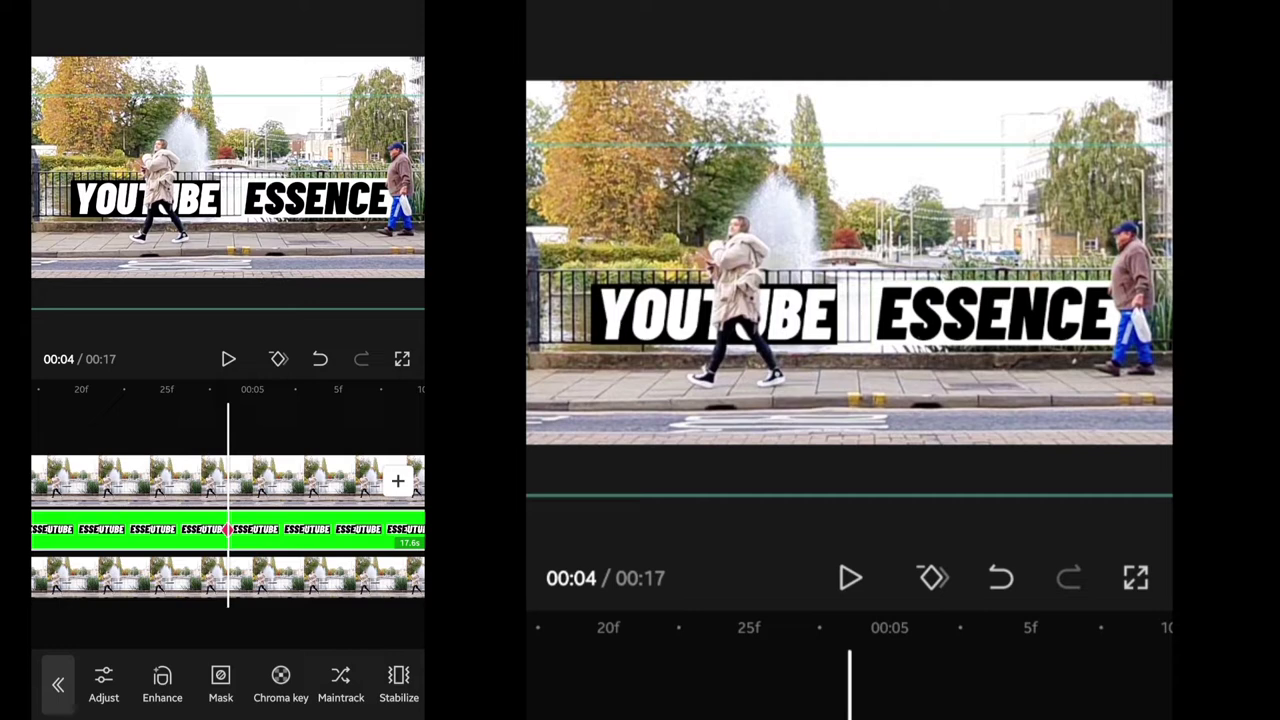
{"action": "left_click", "coordinate": [220, 685]}
{"action": "left_click_drag", "start_coordinate": [1170, 263], "coordinate": [1128, 263]}
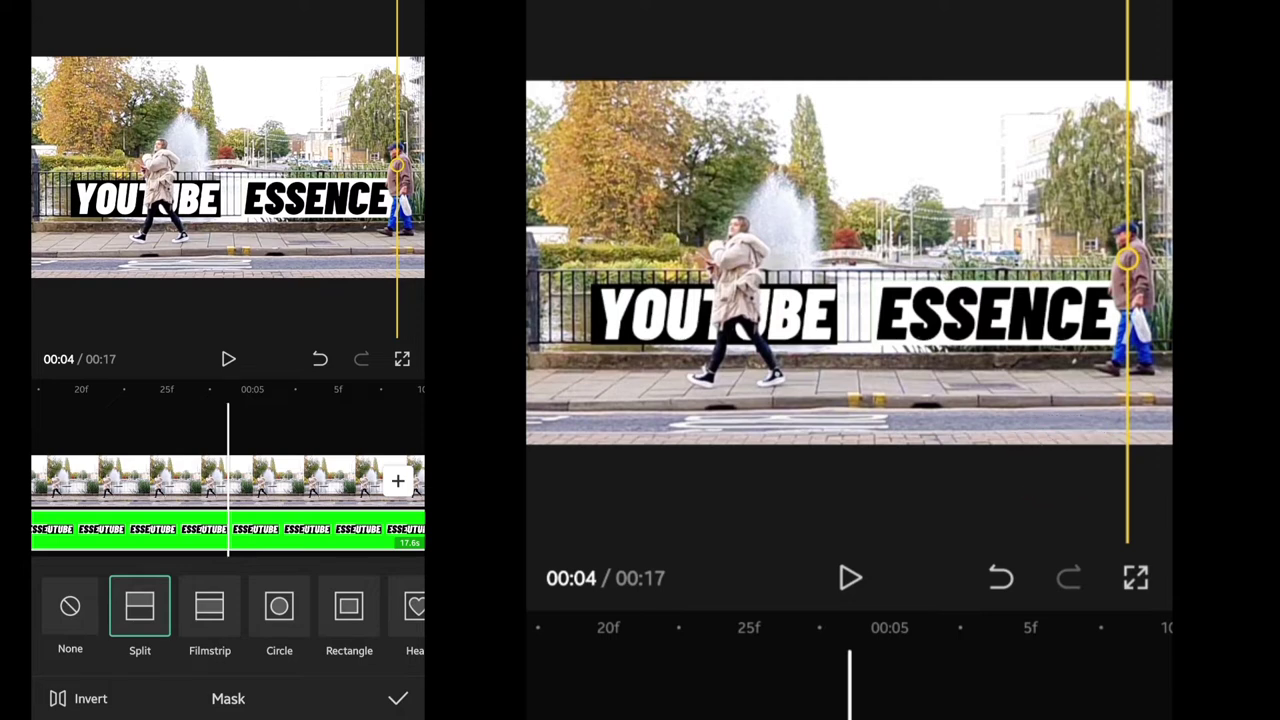
{"action": "left_click_drag", "start_coordinate": [330, 480], "coordinate": [120, 480]}
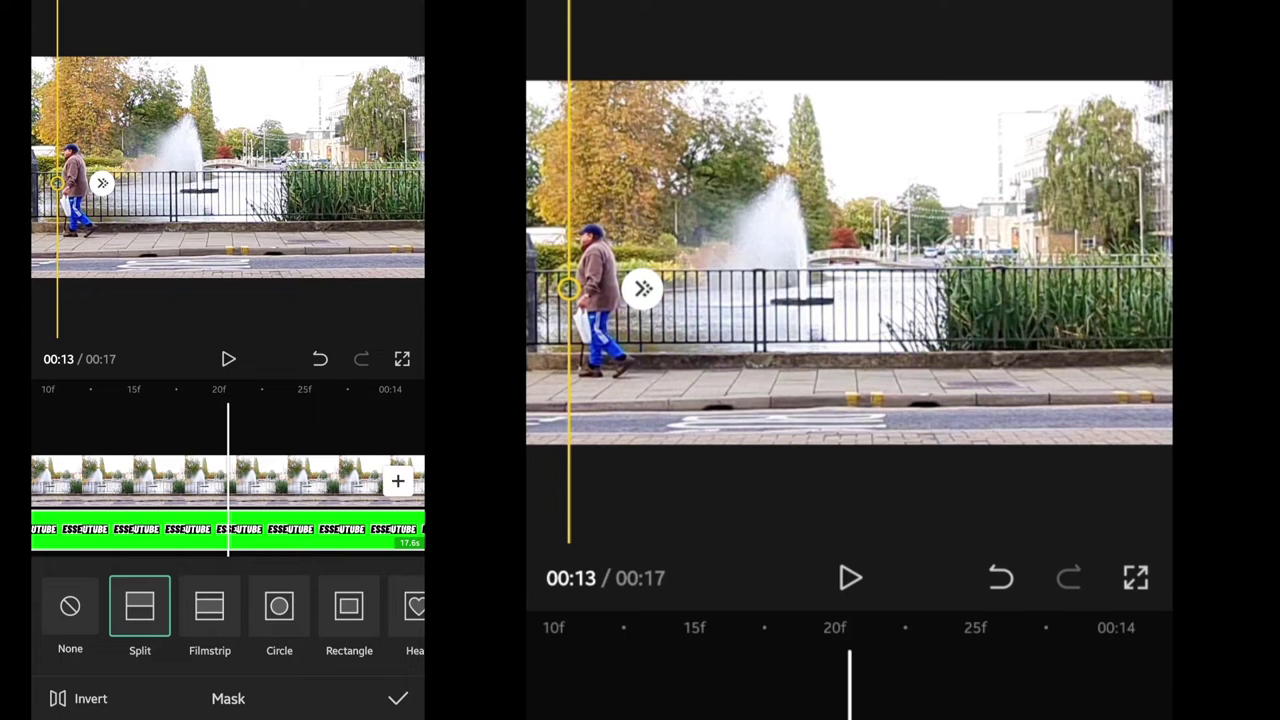
{"action": "left_click", "coordinate": [398, 698]}
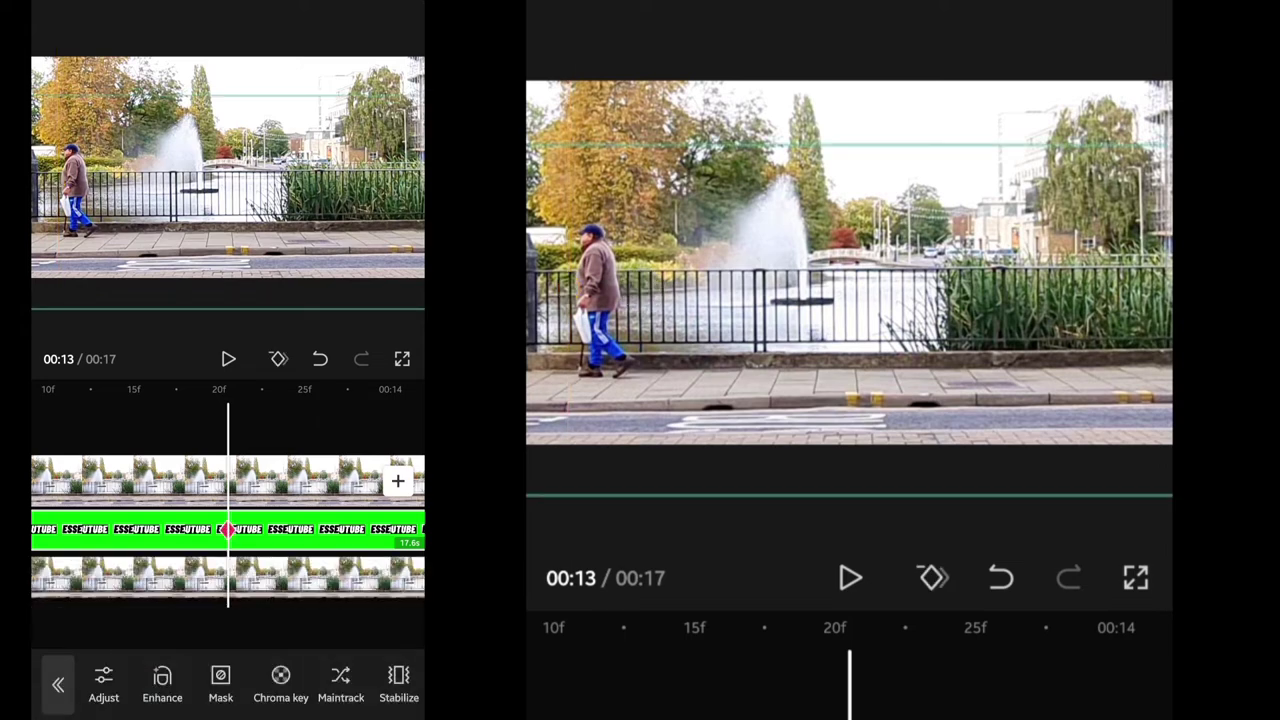
Scroll the timeline back to 00:00, where the full YOUTUBE ESSENCE title shows
{"action": "scroll", "coordinate": [228, 528], "scroll_direction": "left", "scroll_amount": 2}
{"action": "scroll", "coordinate": [228, 528], "scroll_direction": "left", "scroll_amount": 2}
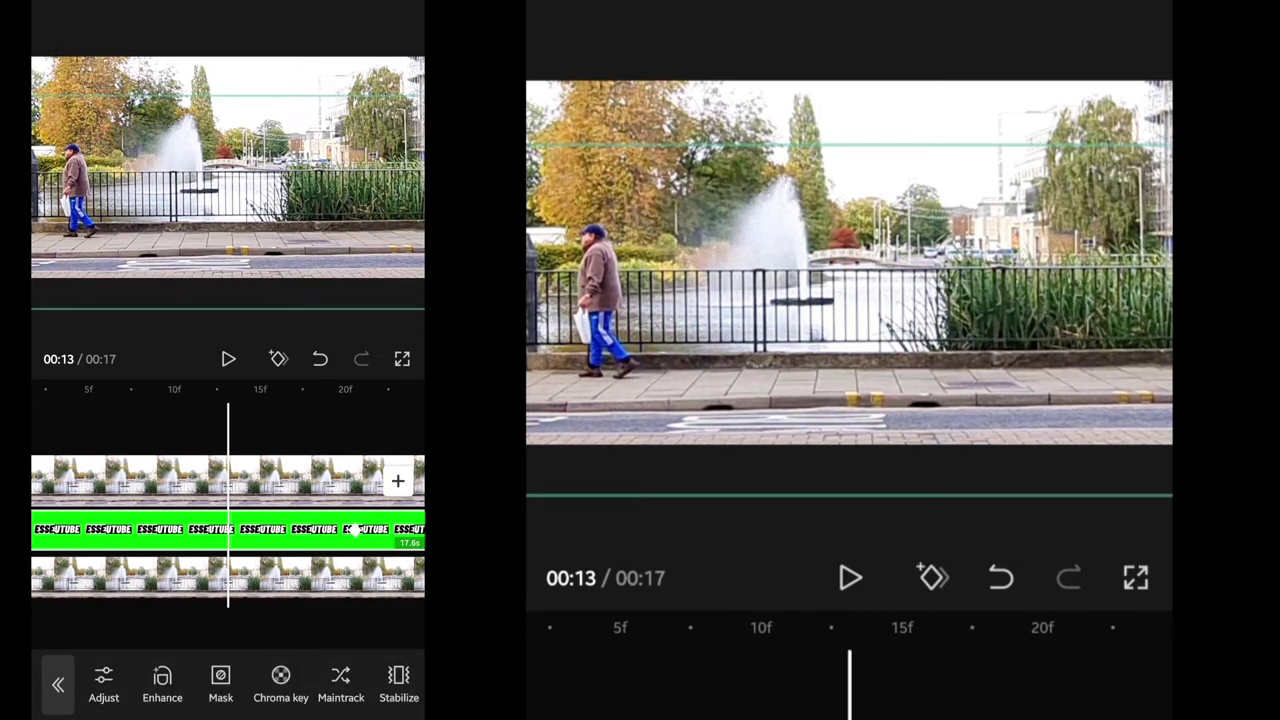
{"action": "scroll", "coordinate": [228, 528], "scroll_direction": "left", "scroll_amount": 2}
{"action": "scroll", "coordinate": [228, 528], "scroll_direction": "left", "scroll_amount": 2}
{"action": "scroll", "coordinate": [228, 528], "scroll_direction": "left", "scroll_amount": 3}
{"action": "scroll", "coordinate": [228, 528], "scroll_direction": "left", "scroll_amount": 3}
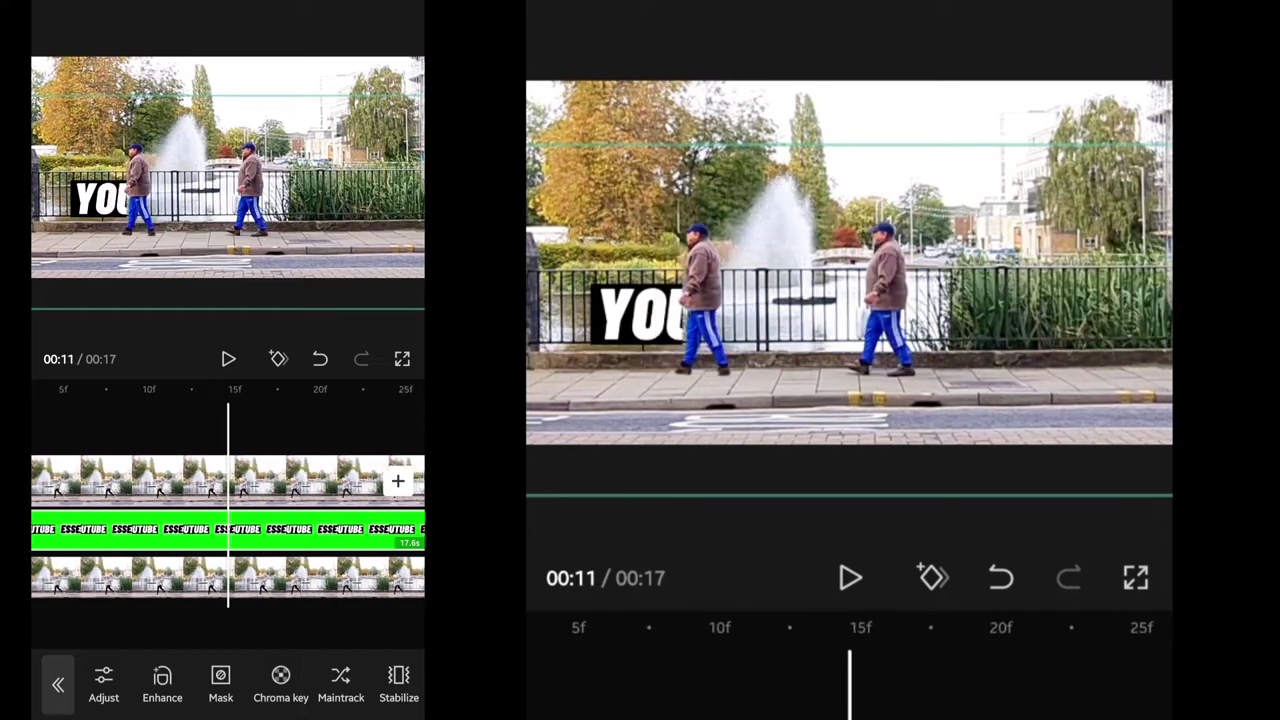
{"action": "scroll", "coordinate": [228, 528], "scroll_direction": "left", "scroll_amount": 3}
{"action": "scroll", "coordinate": [228, 528], "scroll_direction": "left", "scroll_amount": 3}
{"action": "scroll", "coordinate": [228, 528], "scroll_direction": "left", "scroll_amount": 5}
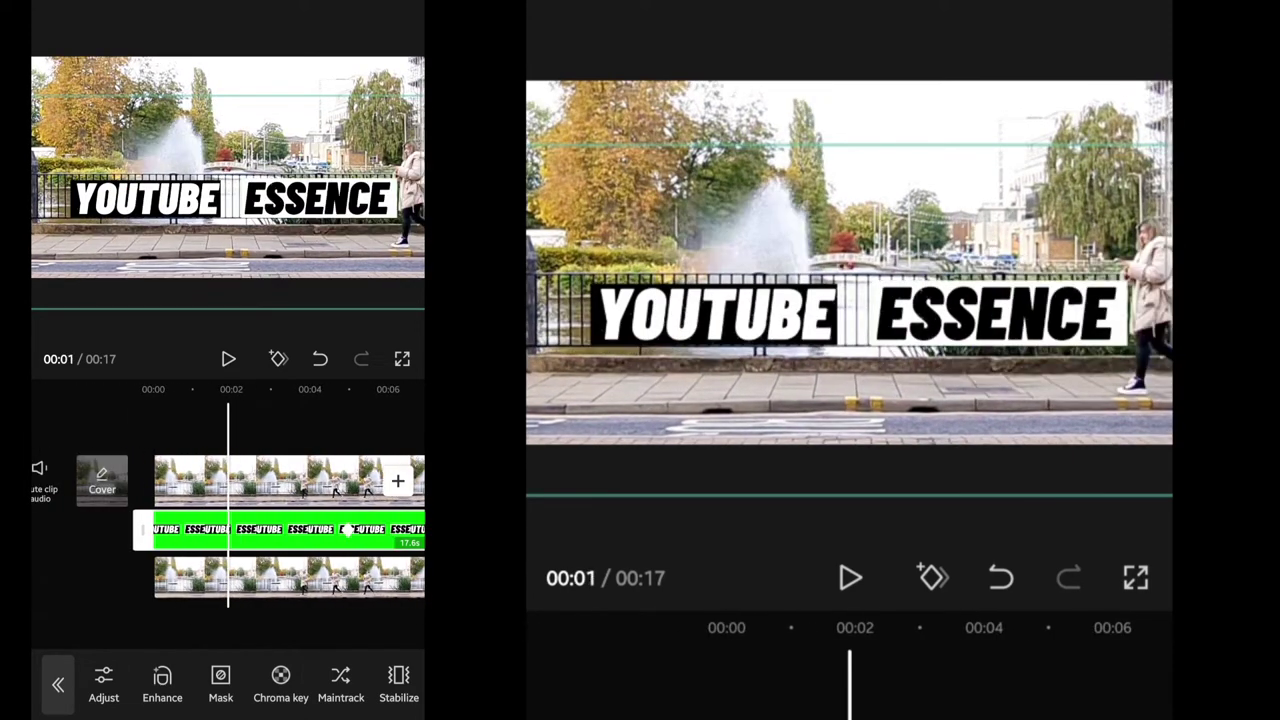
{"action": "scroll", "coordinate": [346, 531], "scroll_direction": "left", "scroll_amount": 2}
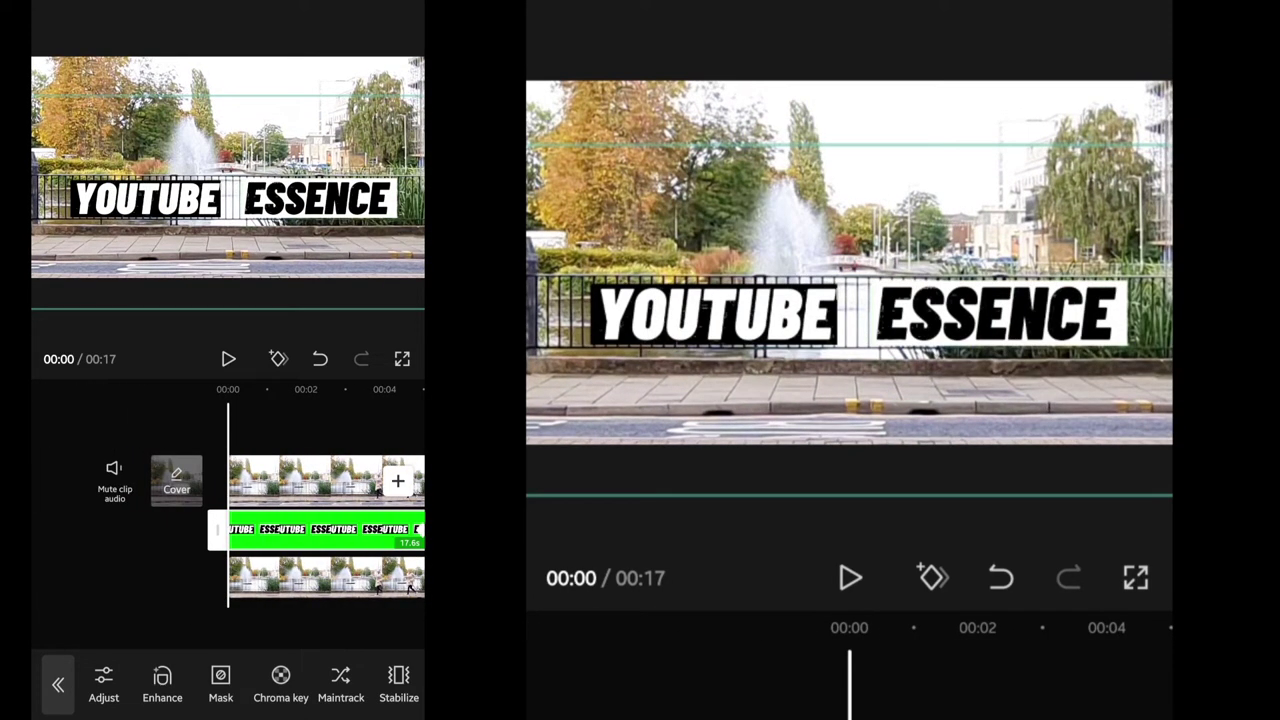
Deselect the green text clip and briefly play the video from the start
{"action": "left_click", "coordinate": [130, 610]}
{"action": "left_click", "coordinate": [228, 358]}
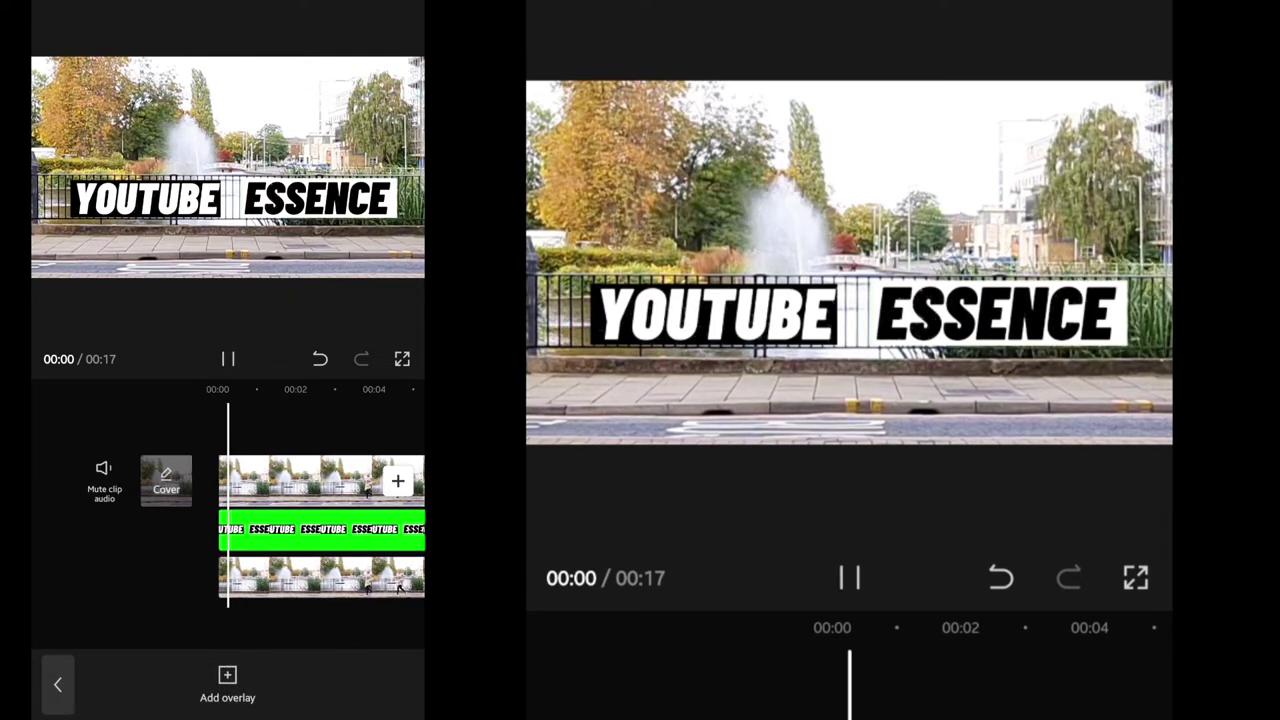
{"action": "left_click", "coordinate": [228, 358]}
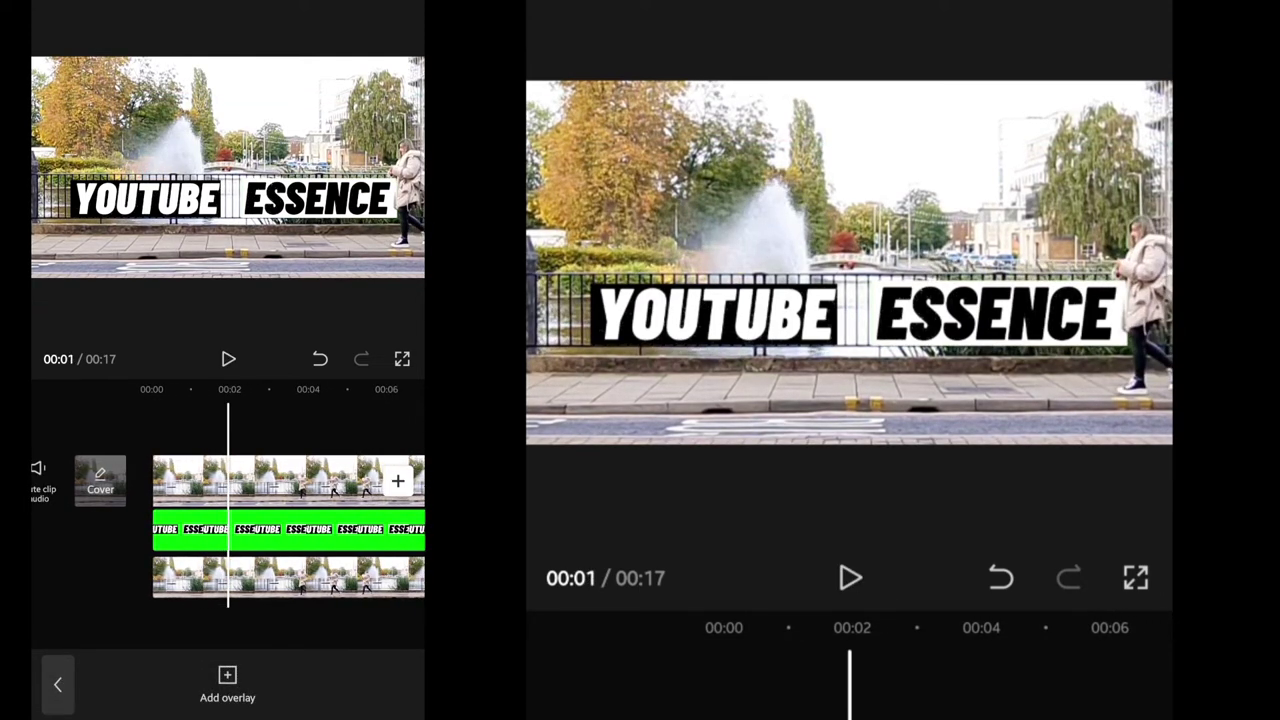
Lower the main street clip's volume from 150 to 0
{"action": "left_click", "coordinate": [280, 478]}
{"action": "left_click_drag", "start_coordinate": [380, 680], "coordinate": [270, 680]}
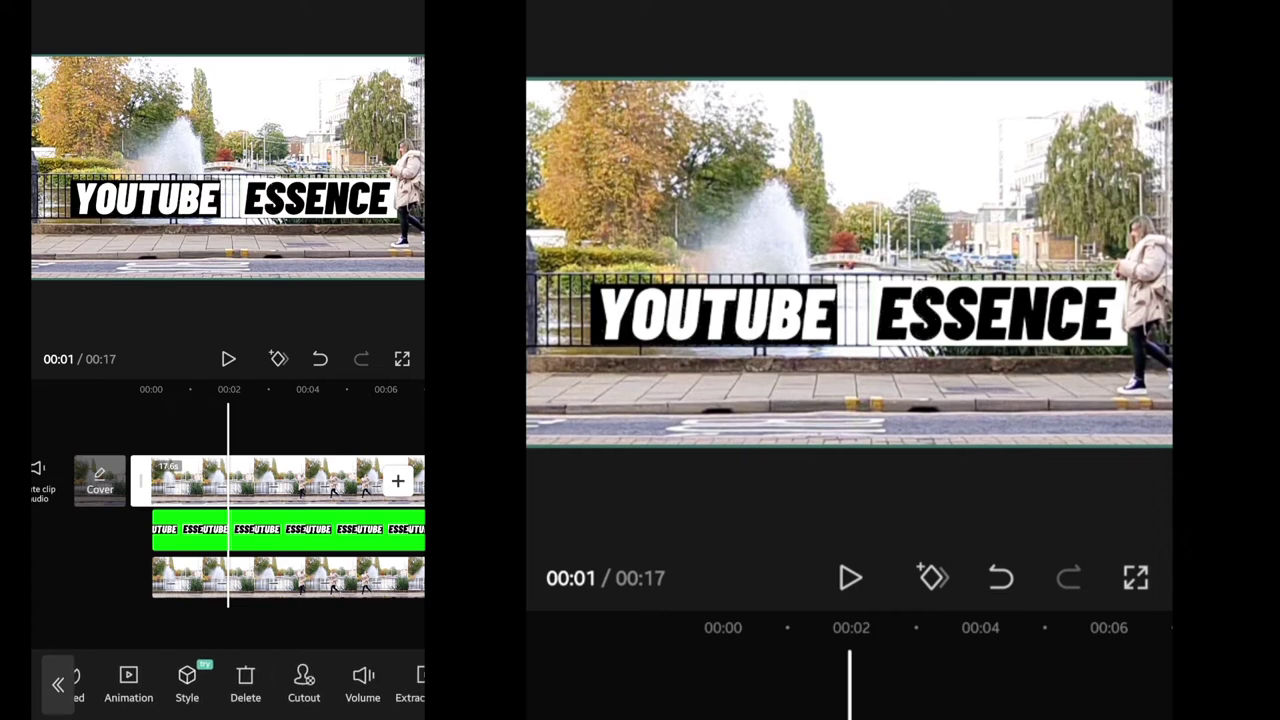
{"action": "left_click", "coordinate": [363, 680]}
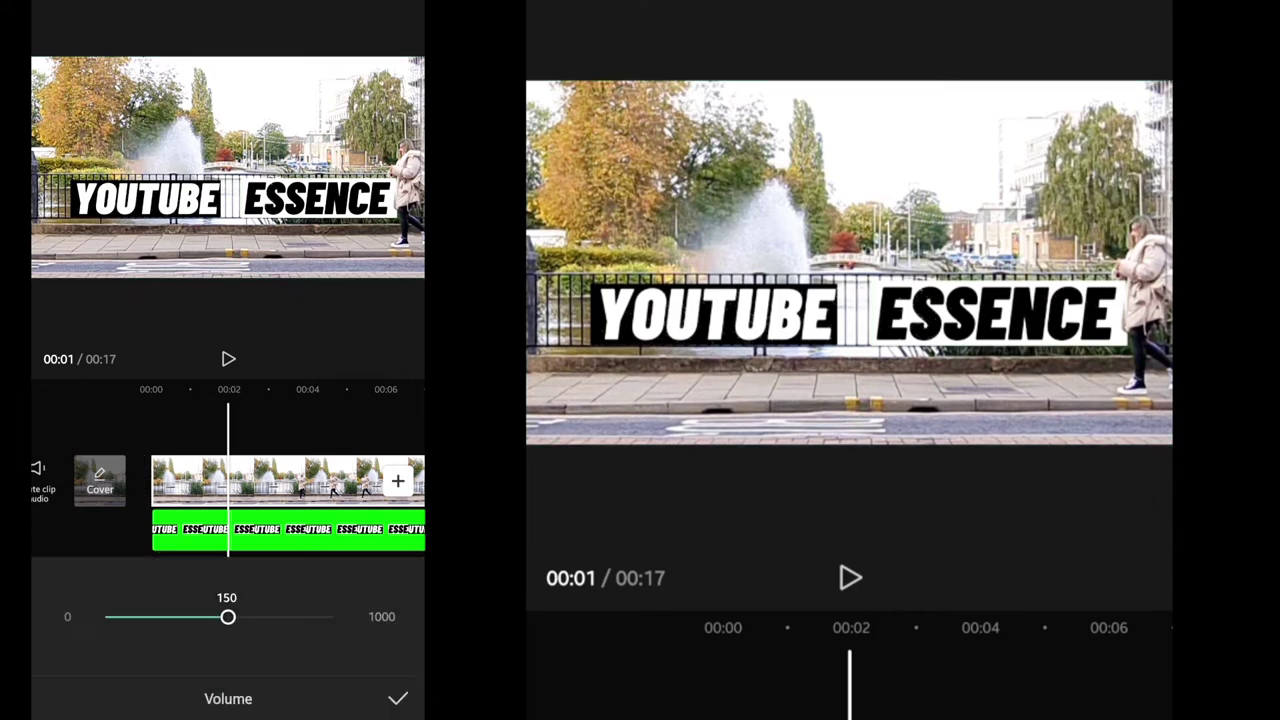
{"action": "left_click_drag", "start_coordinate": [228, 617], "coordinate": [106, 617]}
{"action": "left_click", "coordinate": [398, 698]}
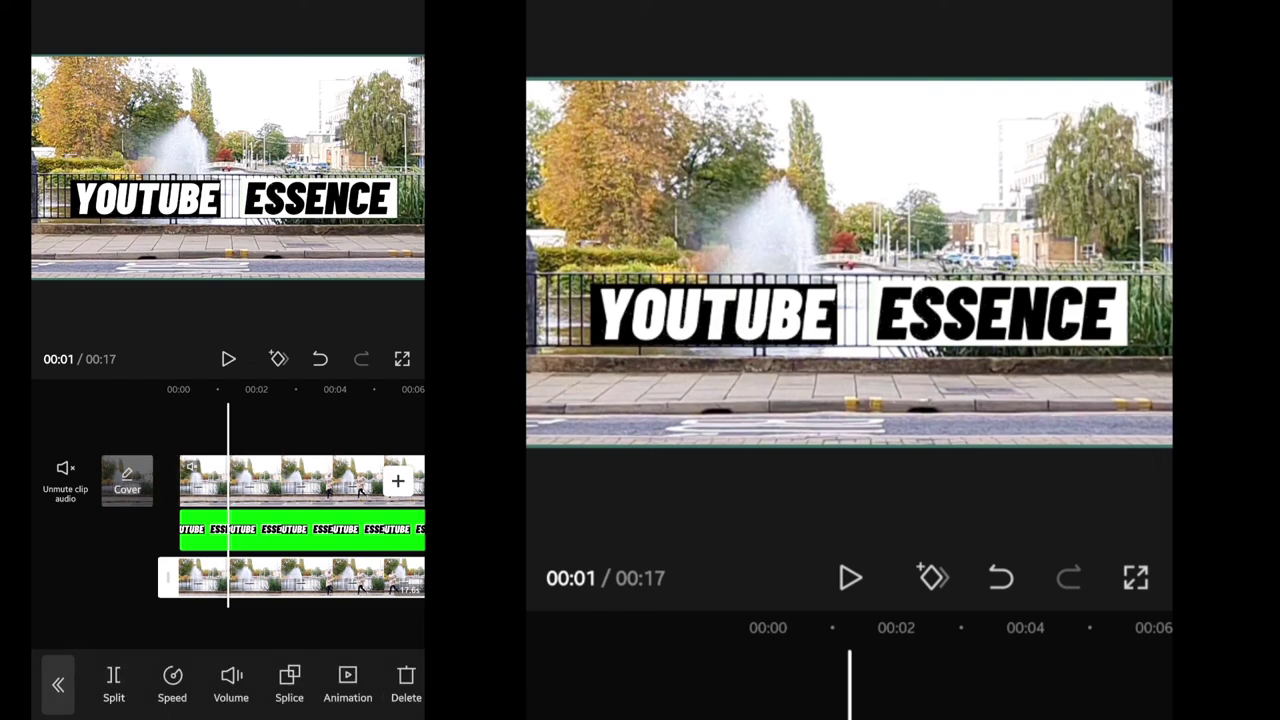
Set the lower street clip's volume to 0, then deselect it to view the composite
{"action": "left_click", "coordinate": [231, 680]}
{"action": "left_click_drag", "start_coordinate": [217, 617], "coordinate": [106, 617]}
{"action": "left_click", "coordinate": [398, 698]}
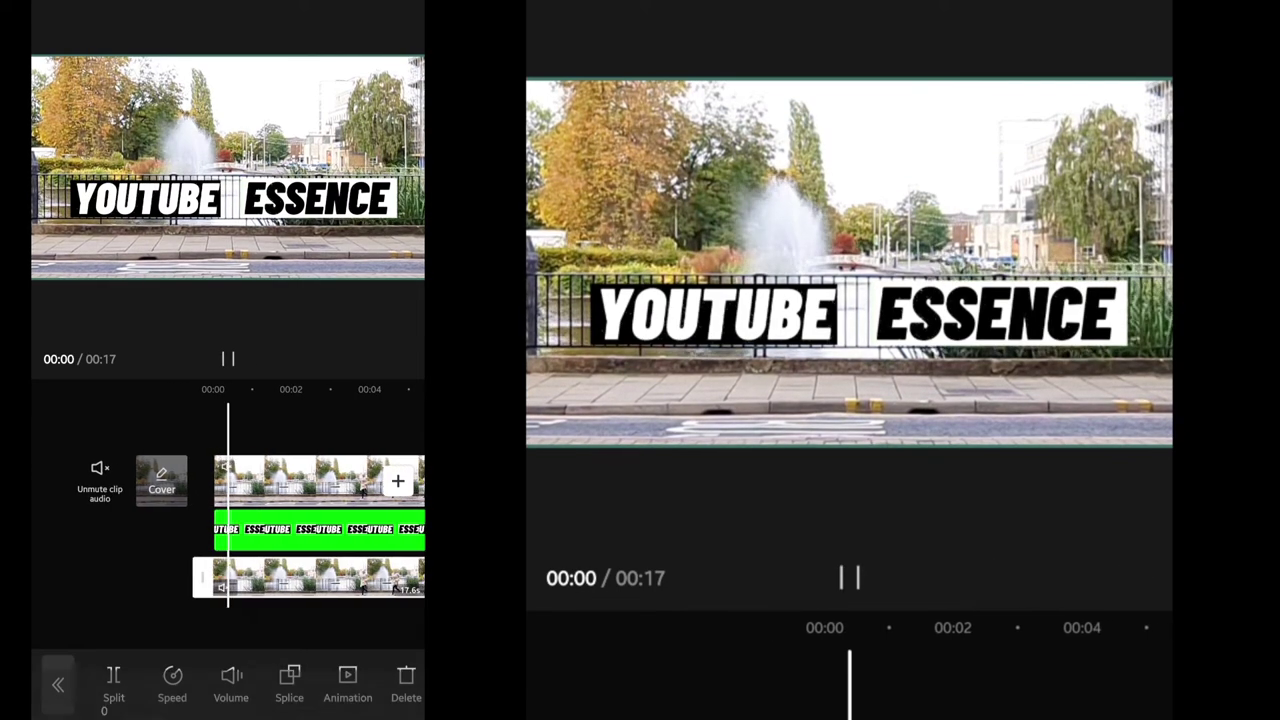
{"action": "left_click", "coordinate": [58, 684]}
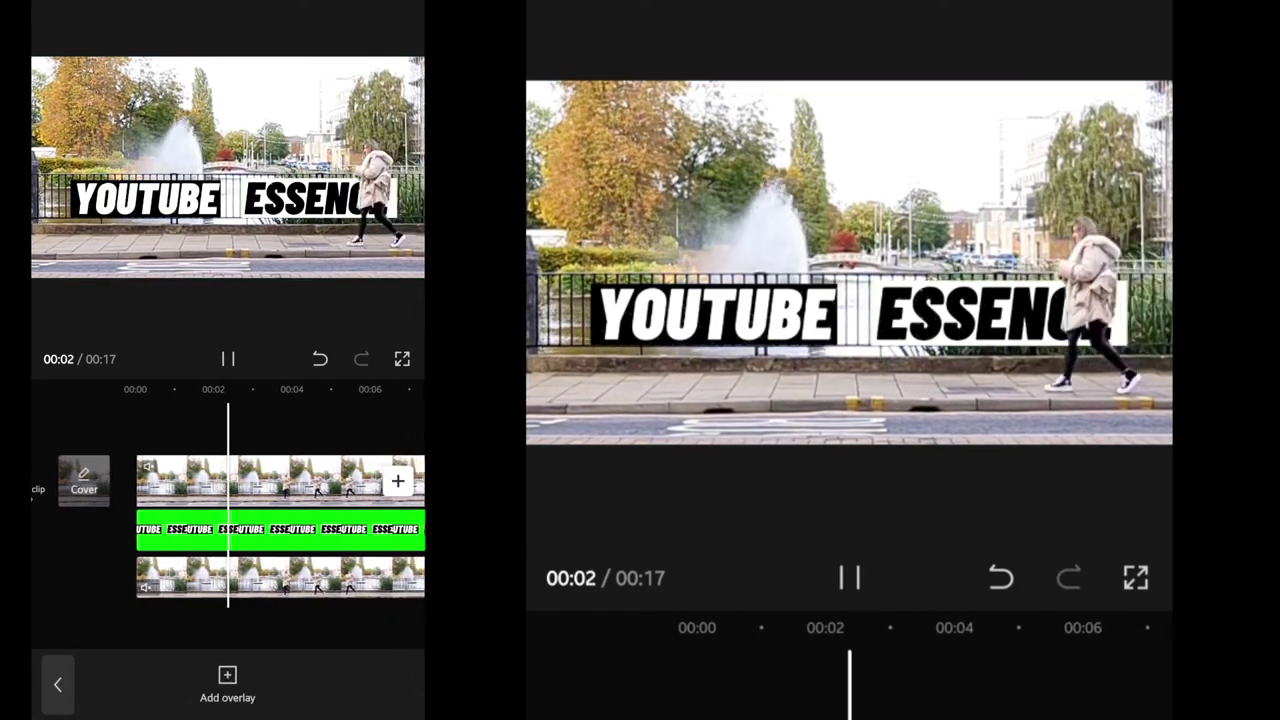